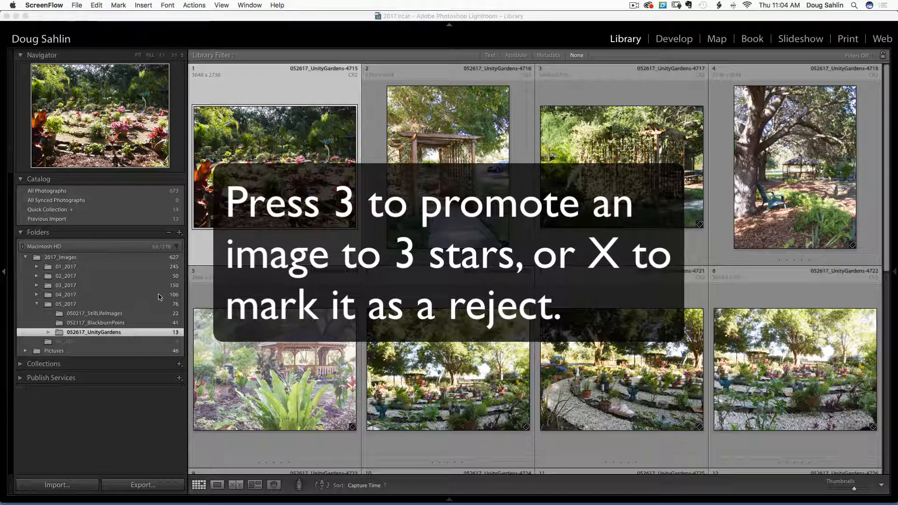
- Open the first photo, 052617_UnityGardens-4715, in Loupe view and hide its info overlay
left_click(243, 216)
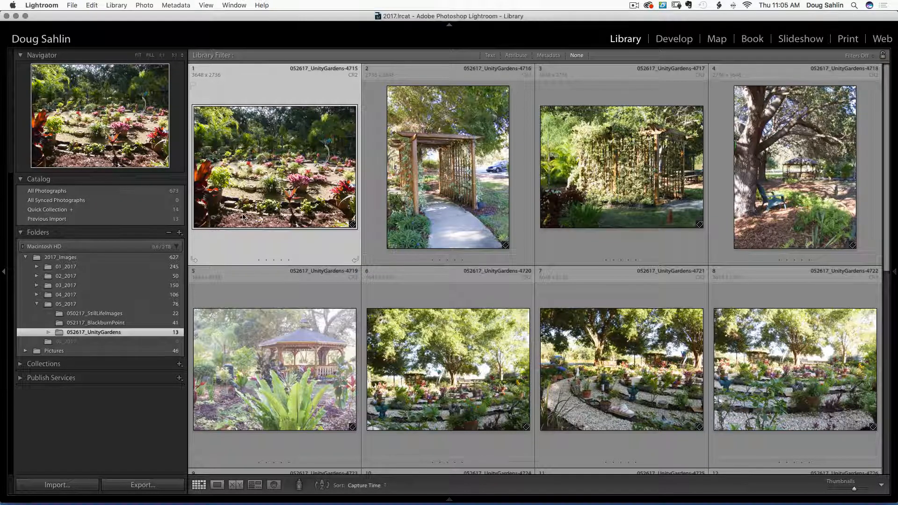
double_click(243, 217)
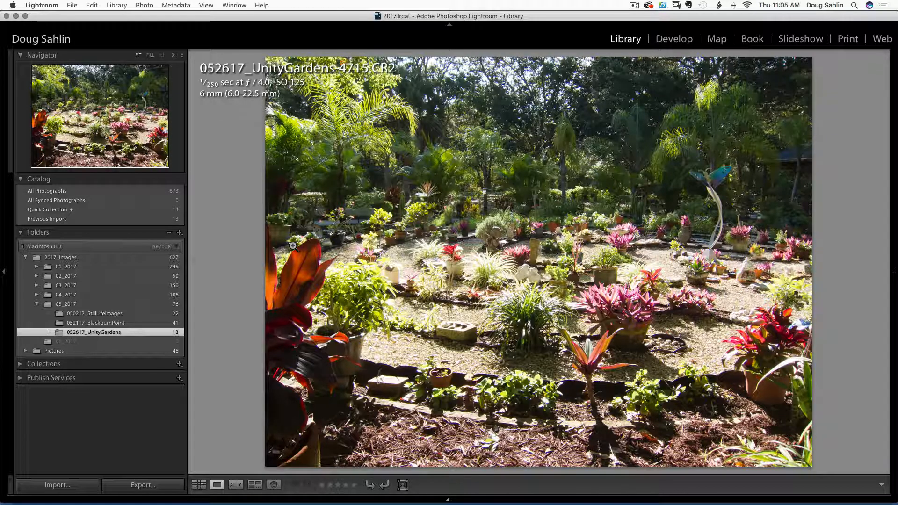
key("i")
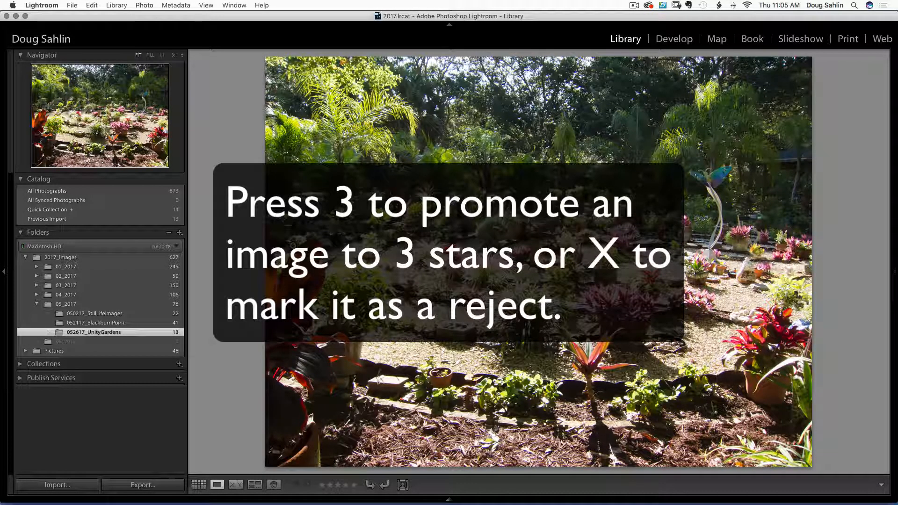
- Rate the first garden photo and the following arbor walkway photo 3 stars
key("3")
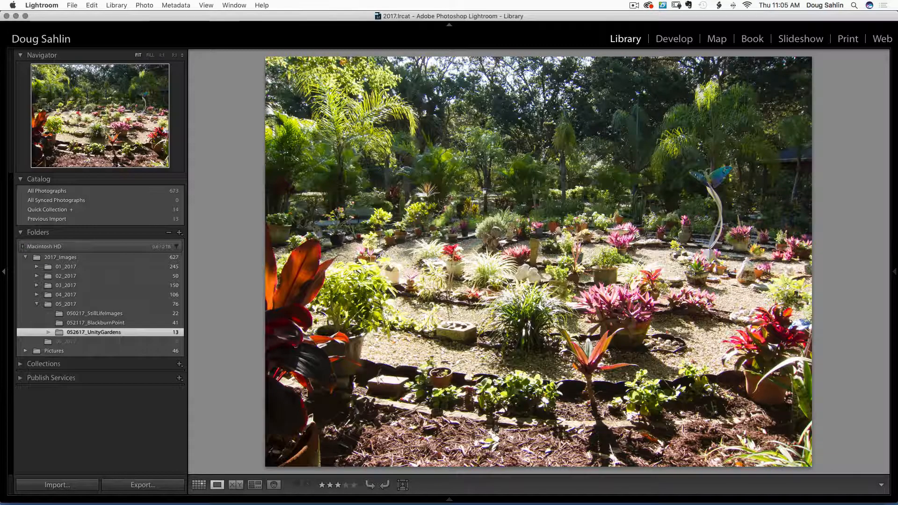
key("Right")
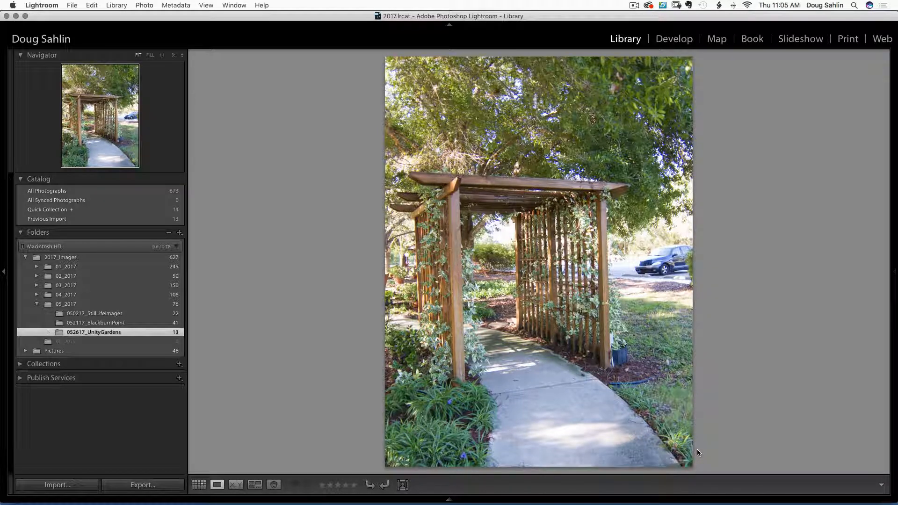
key("3")
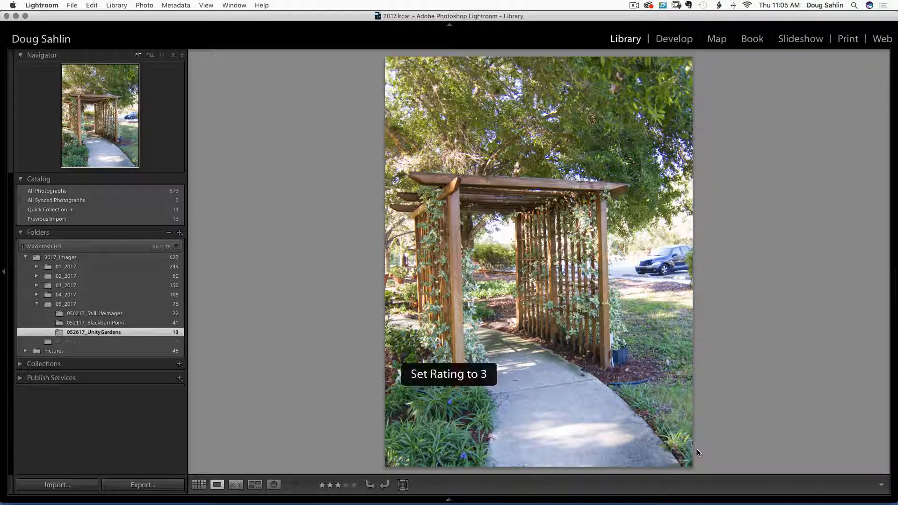
- Flag the next three photos as rejected: the vine-covered trellis, the tree with the blue chair, and the hazy gazebo
key("Right")
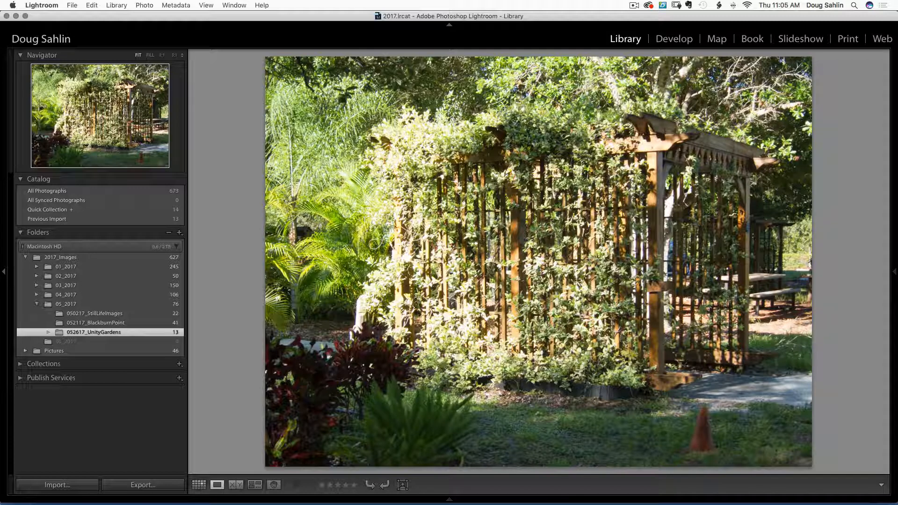
key("x")
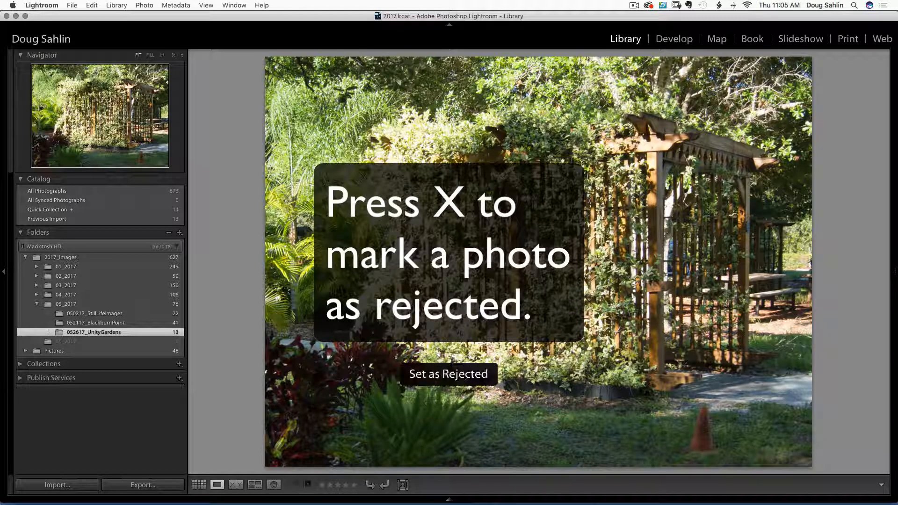
key("Right")
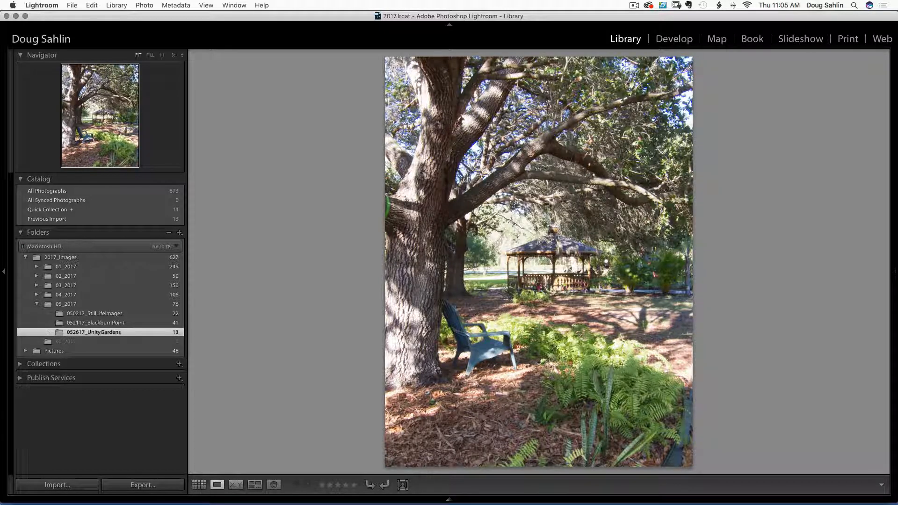
key("x")
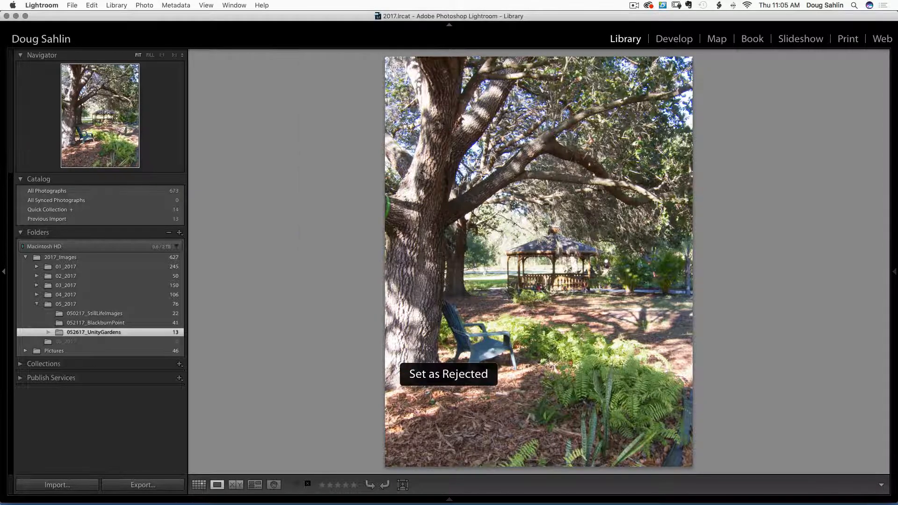
key("Right")
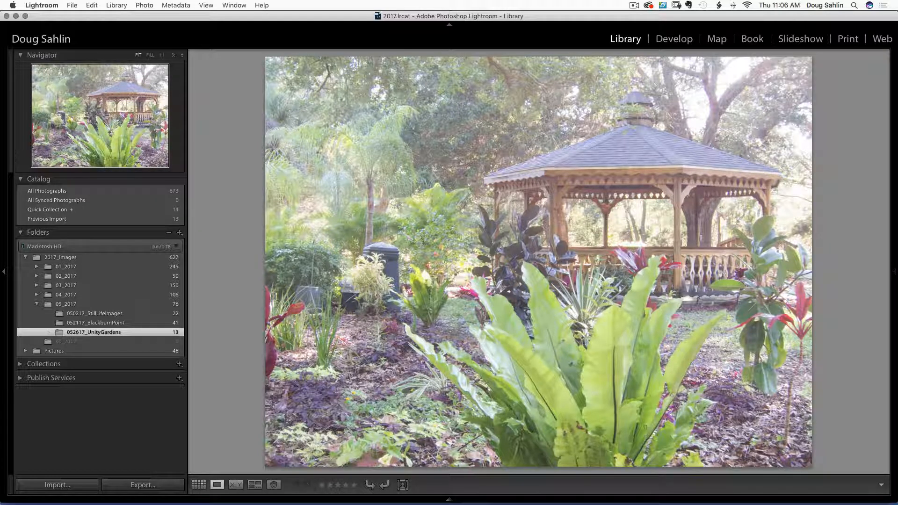
key("x")
- Rate the next five photos 3 stars, from the tree-shaded gravel garden through the large flower bowl to the wooden bench
key("Right")
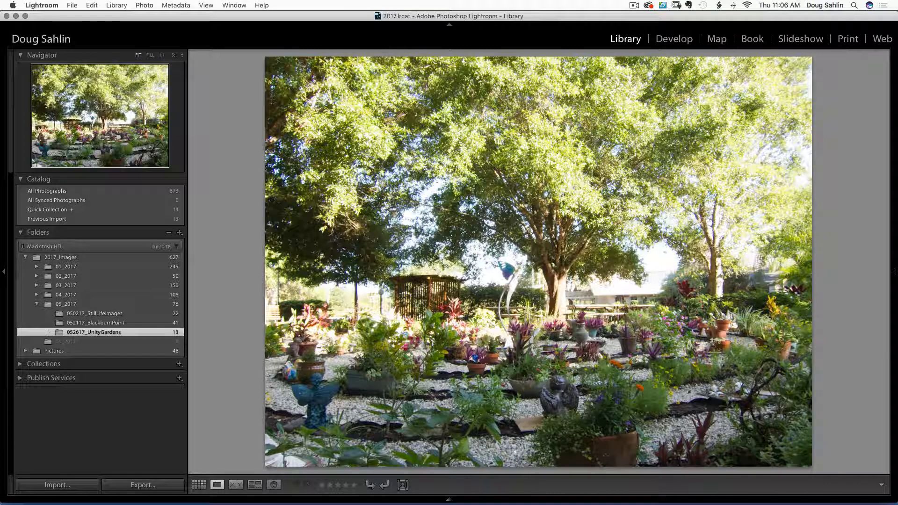
key("3")
key("Right")
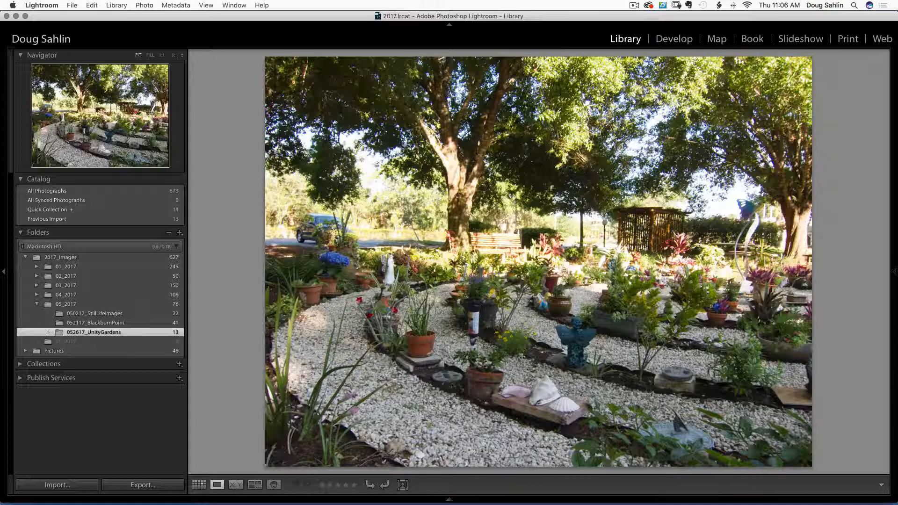
key("3")
key("Right")
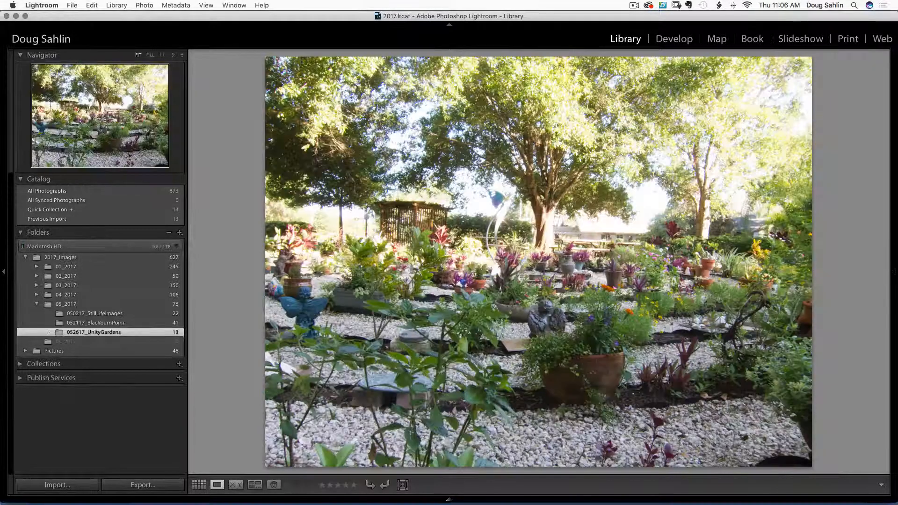
key("3")
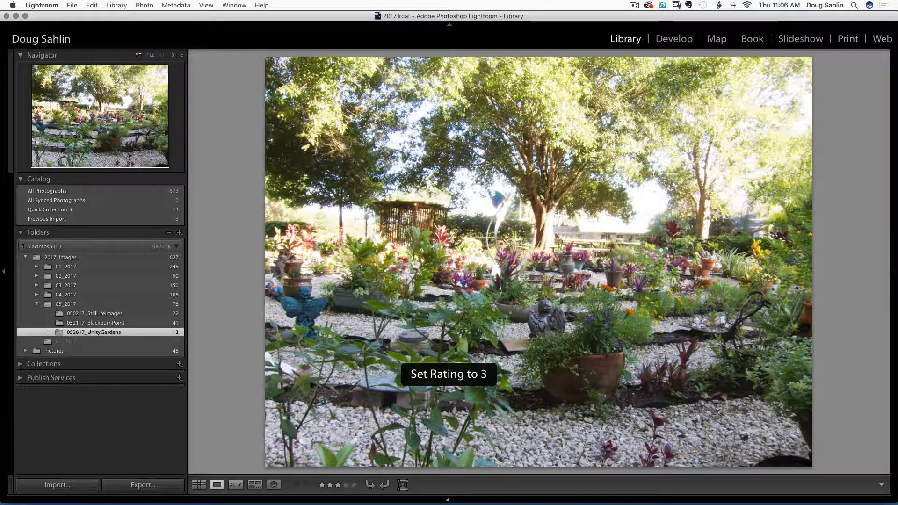
key("Right")
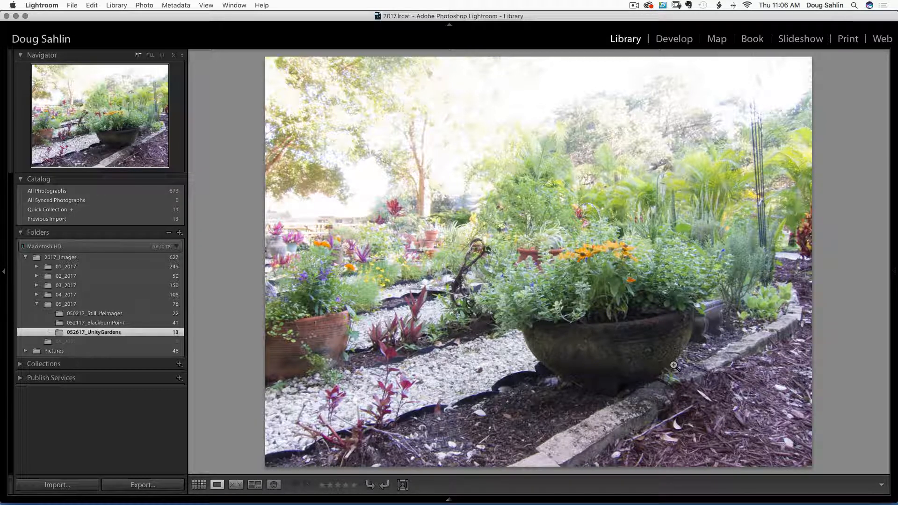
key("3")
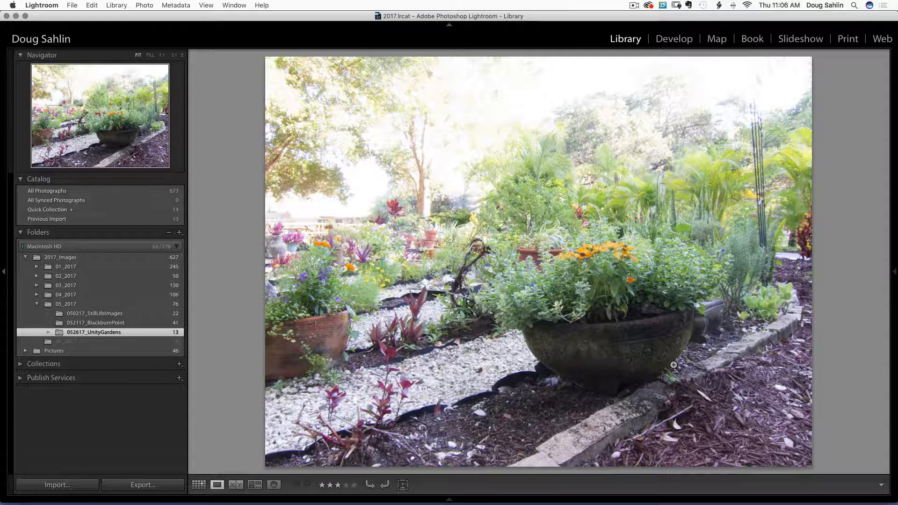
key("Right")
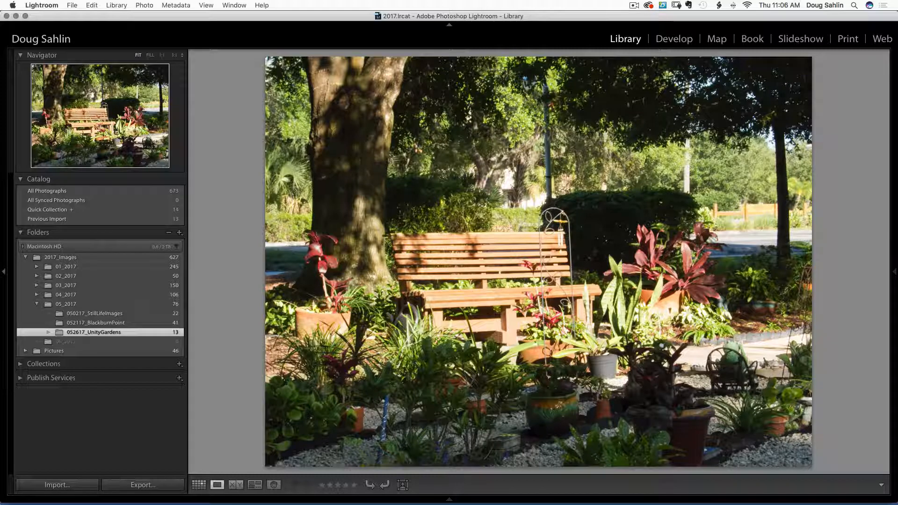
key("3")
- Flag the pink flower close-up as rejected and rate the following circular gravel garden photo 3 stars
key("Right")
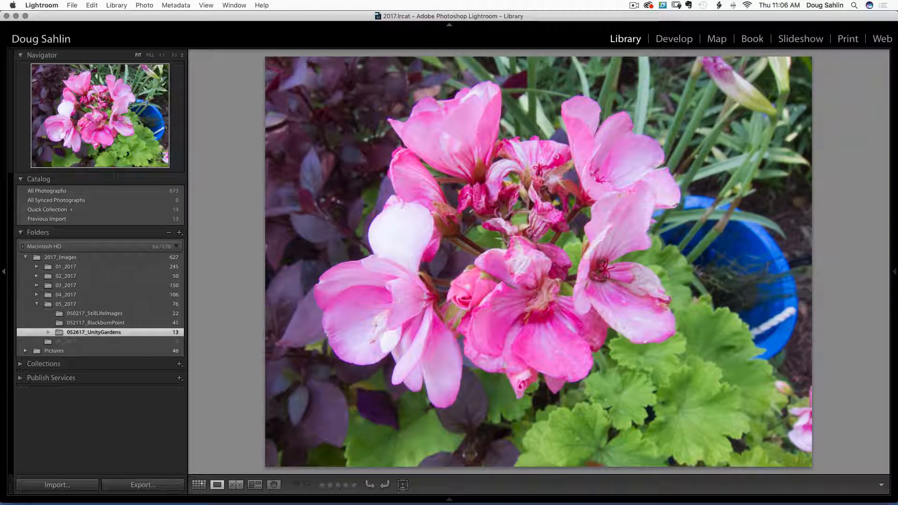
key("x")
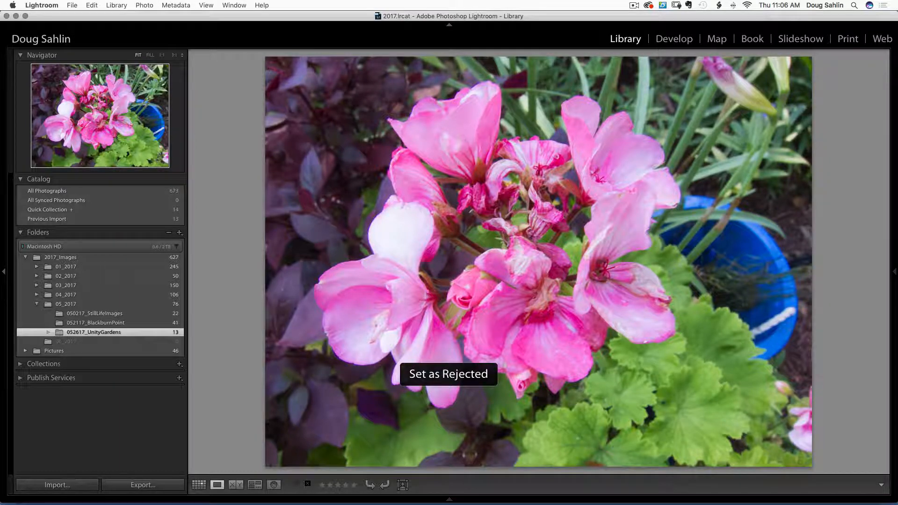
key("Right")
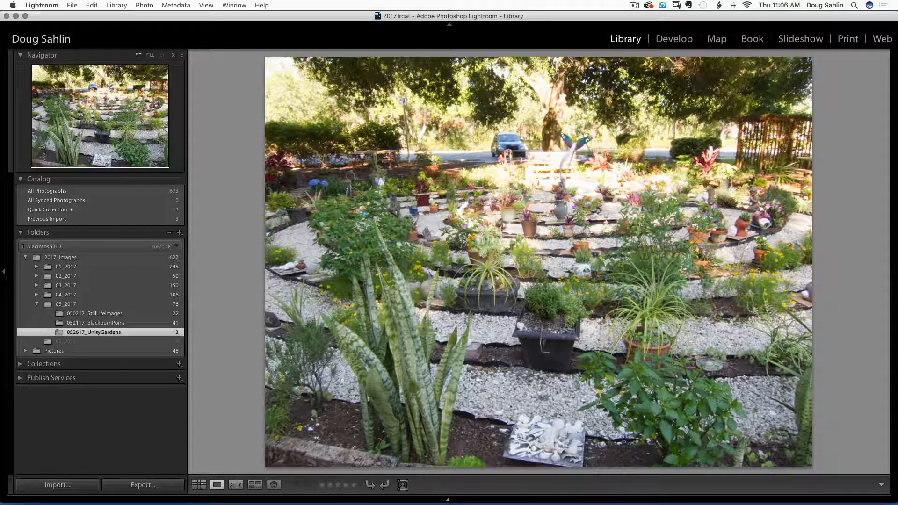
key("3")
- Flag the last photo, the tree with stepping stones, as rejected and delete all rejected photos from disk
key("Right")
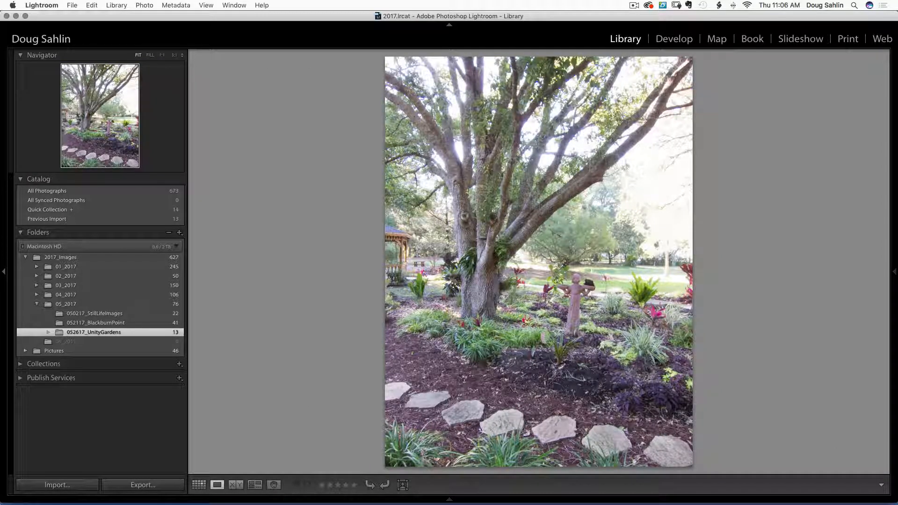
key("x")
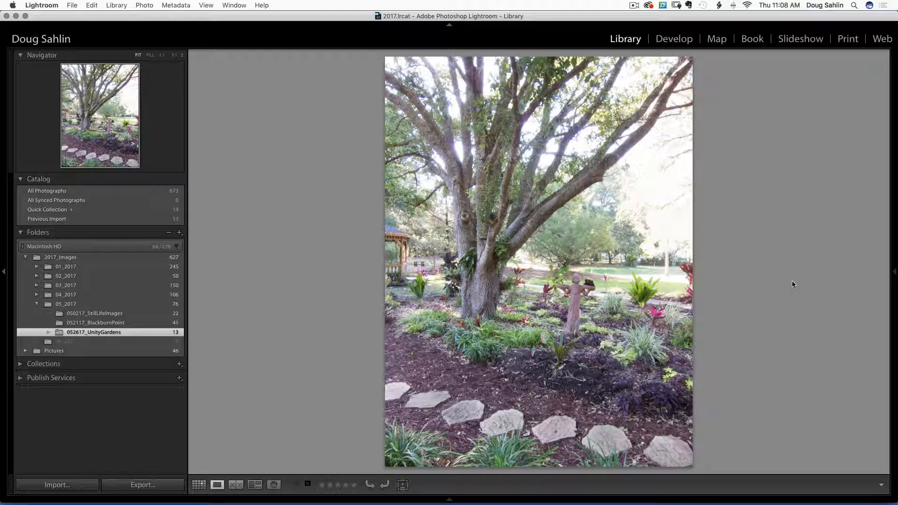
key("super+BackSpace")
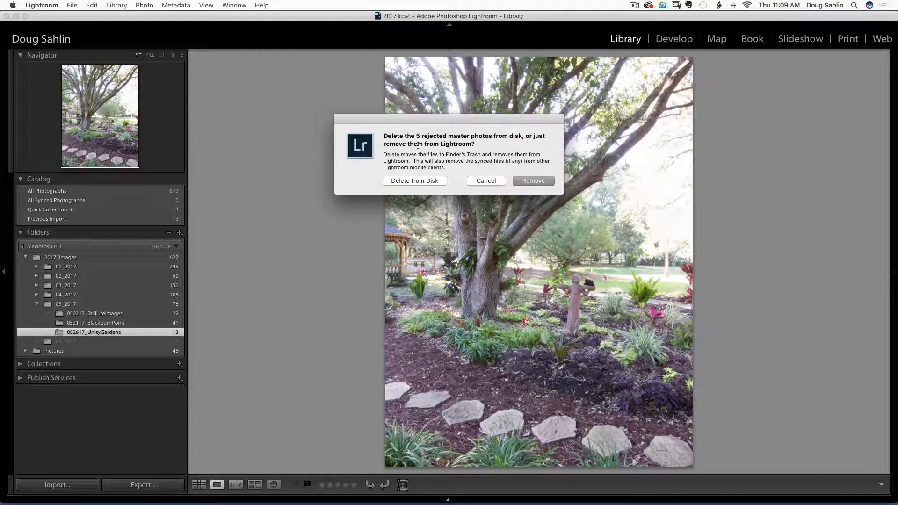
left_click(414, 181)
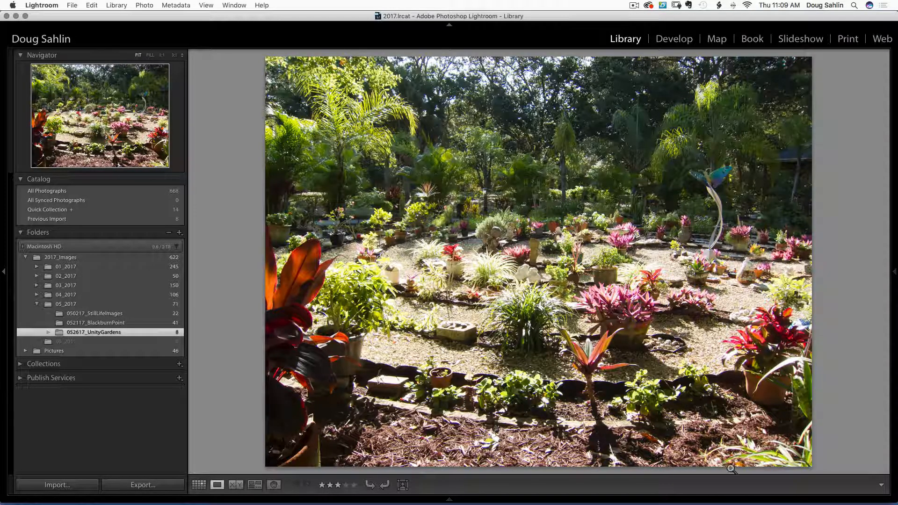
- Filter the folder's photos to those rated 3 stars or higher
left_click(882, 486)
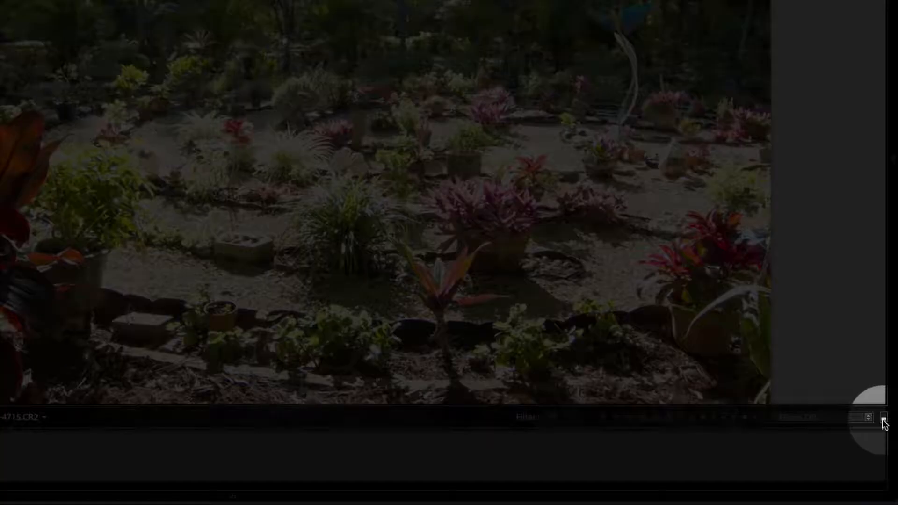
left_click(883, 417)
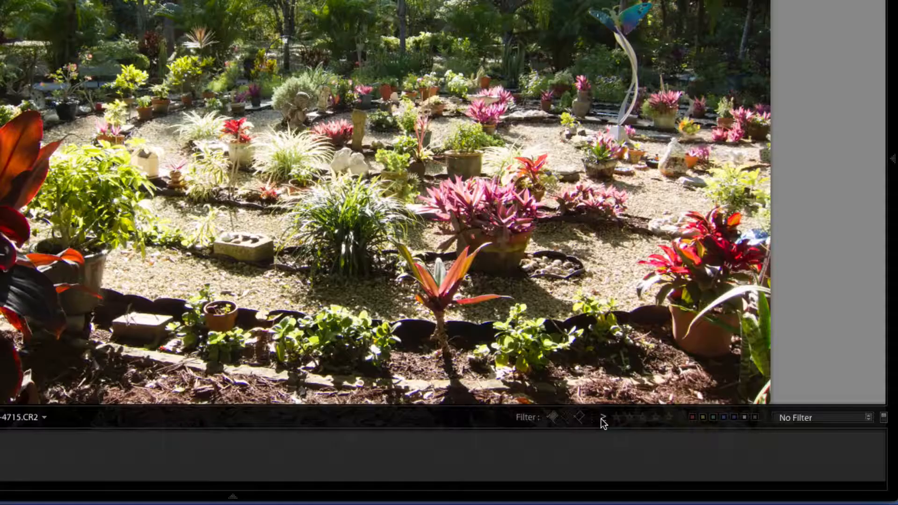
left_click(639, 417)
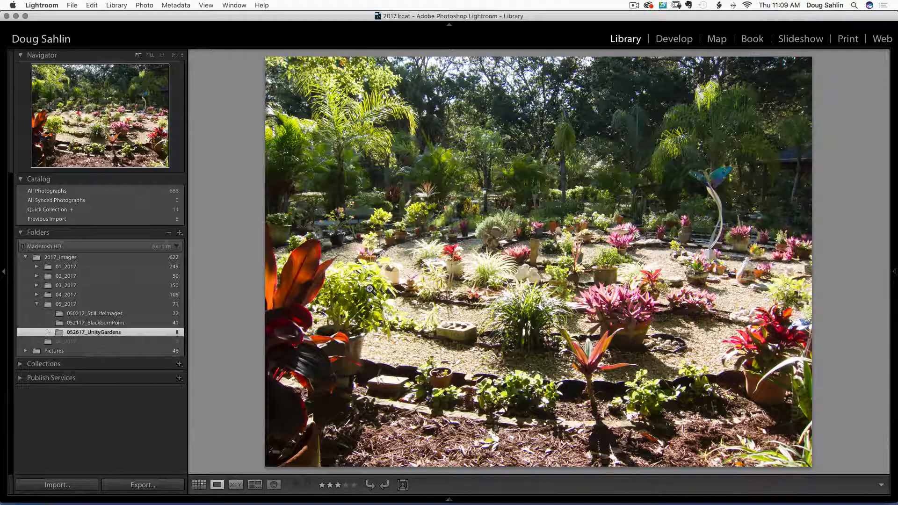
- Promote the arbor walkway photo and the curved gravel path photo with the seashells to 4 stars
key("Right")
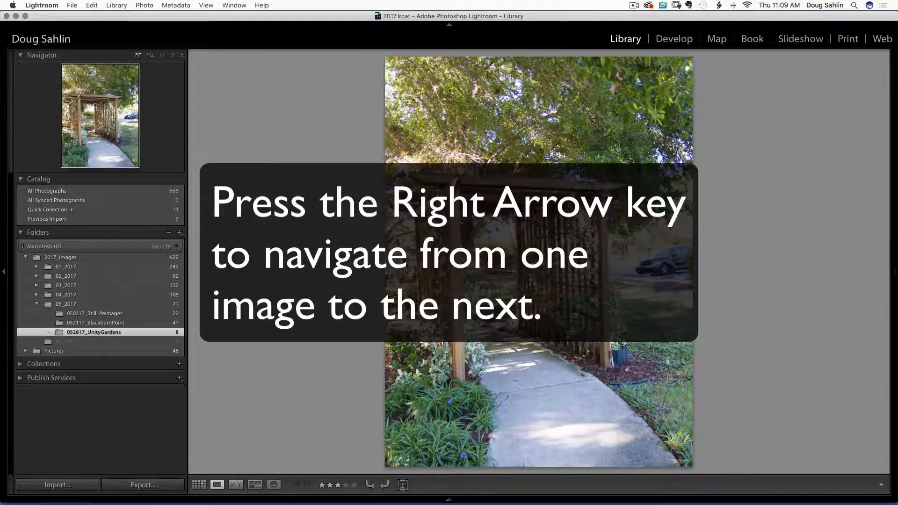
key("4")
key("Right")
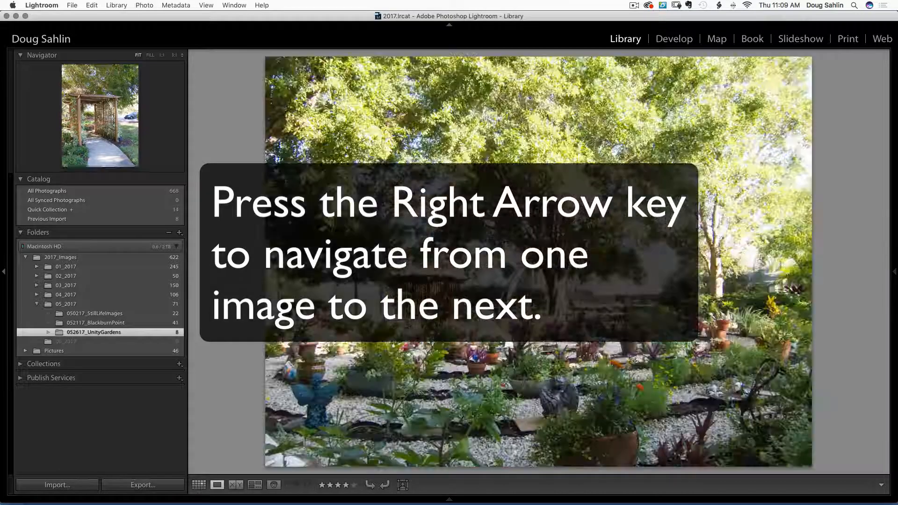
key("Right")
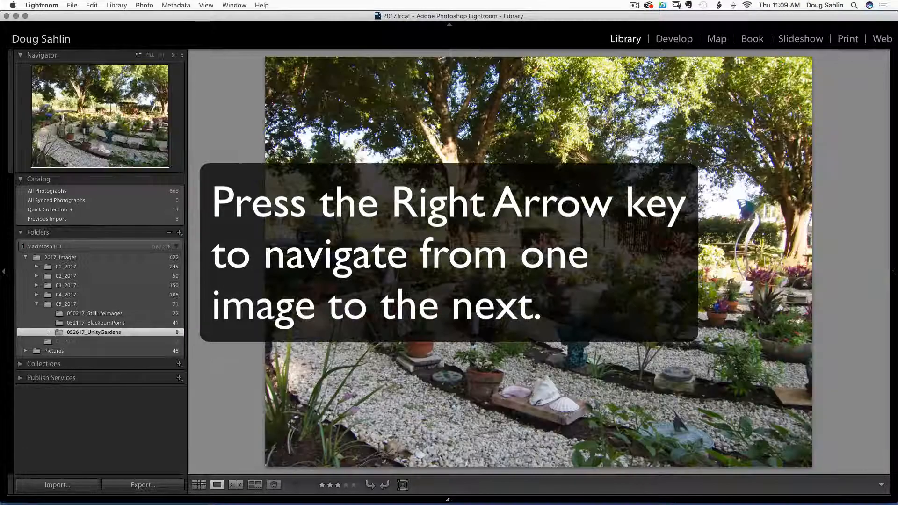
key("4")
key("Right")
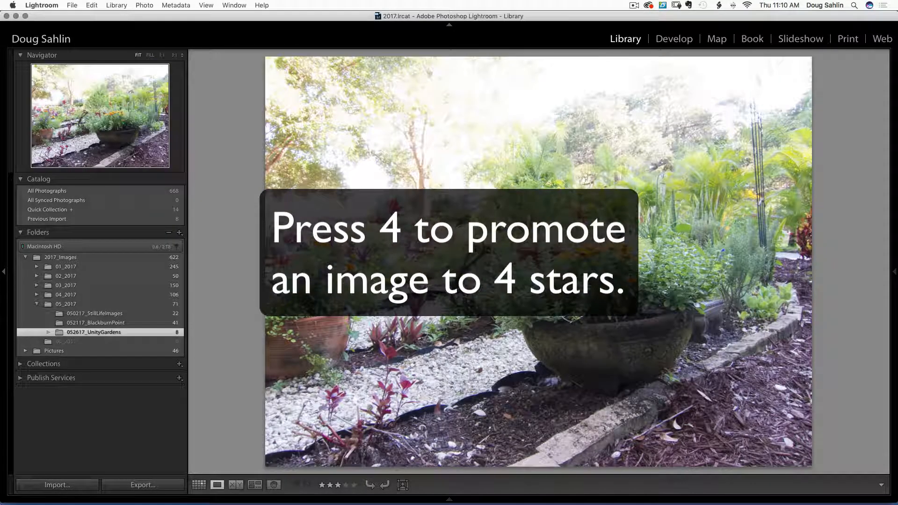
- Promote the large flower bowl, wooden bench and circular gravel garden photos to 4 stars
key("4")
key("Right")
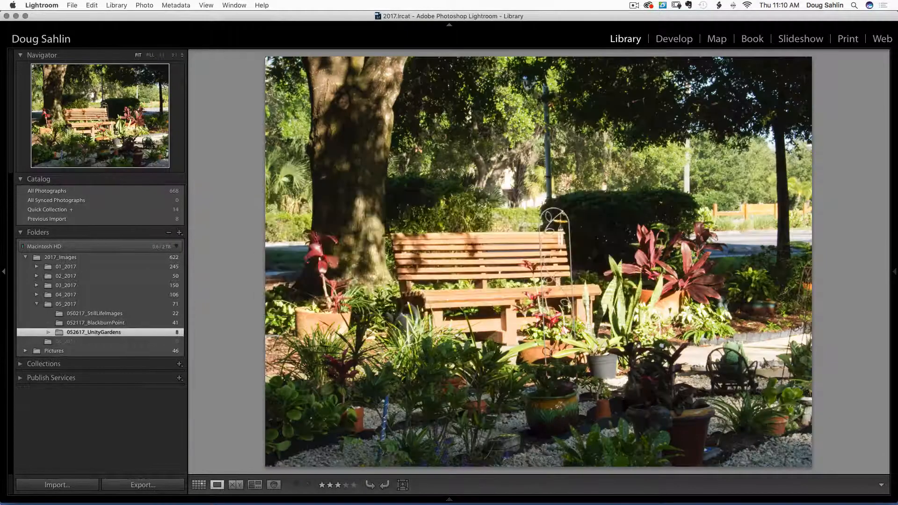
key("4")
key("Right")
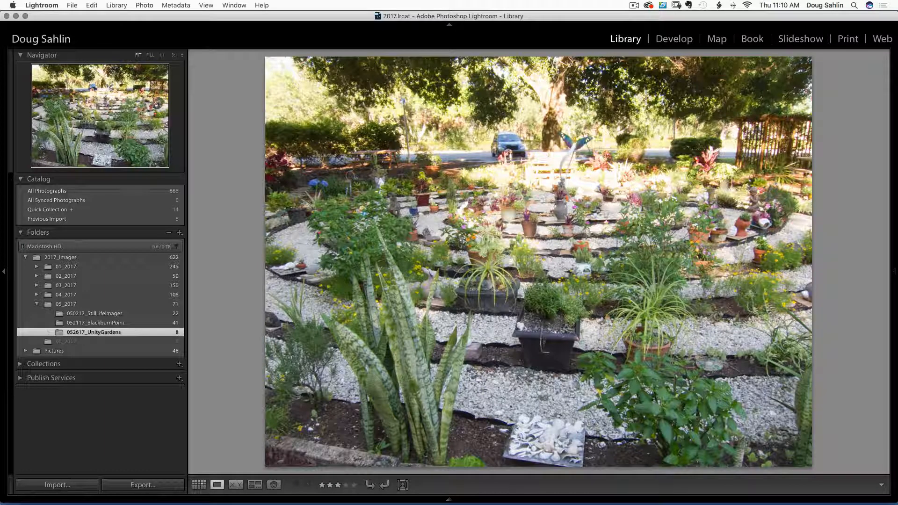
key("4")
mouse_move(855, 500)
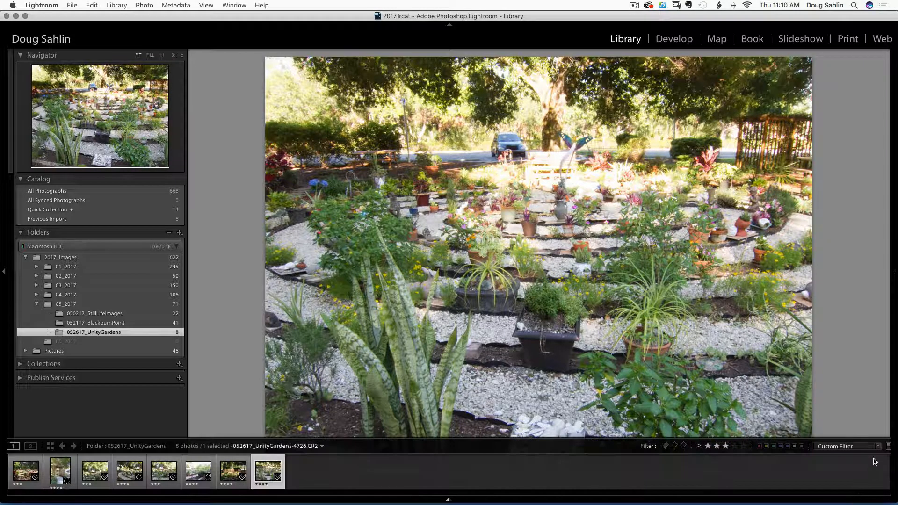
- Narrow the filter to photos rated 4 stars or higher and show them in Grid view
left_click(734, 446)
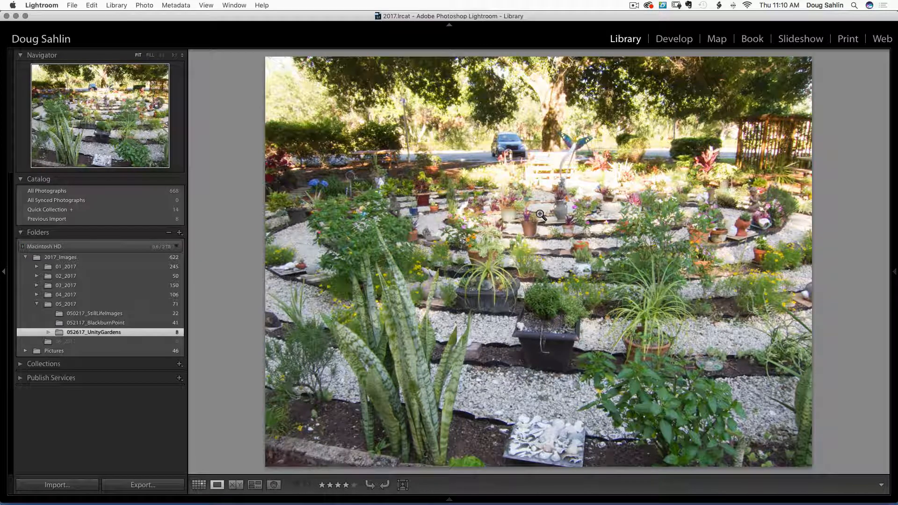
key("g")
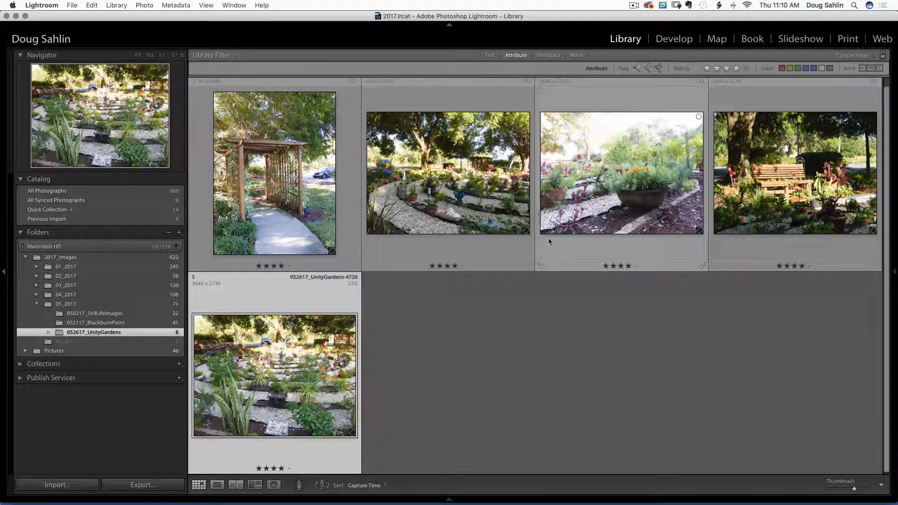
- Select the curved gravel path, wooden bench and circular gravel garden photos and compare them in Survey view with the side panels hidden
left_click(468, 187)
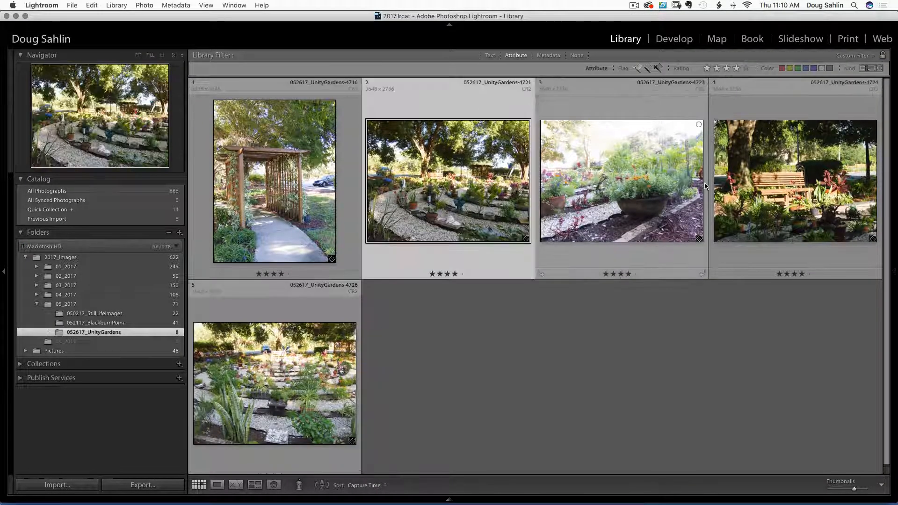
left_click(793, 195, "super")
left_click(301, 381, "super")
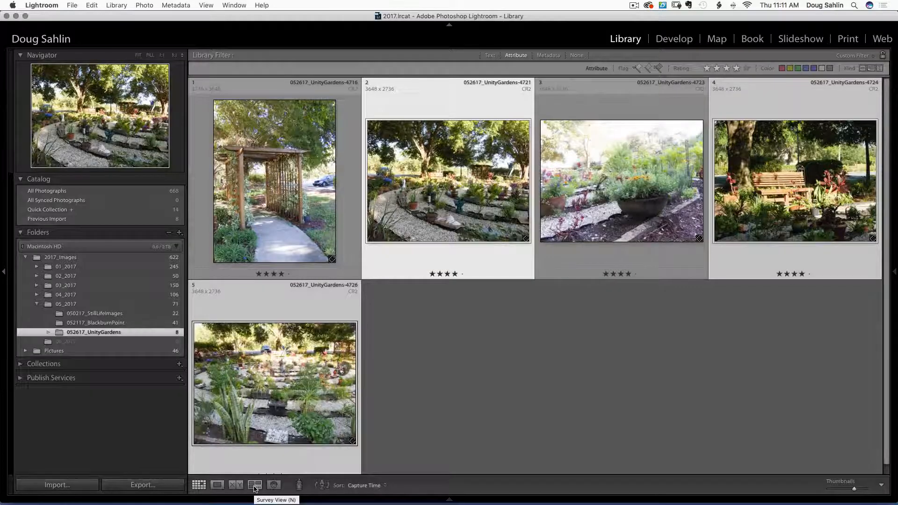
left_click(255, 488)
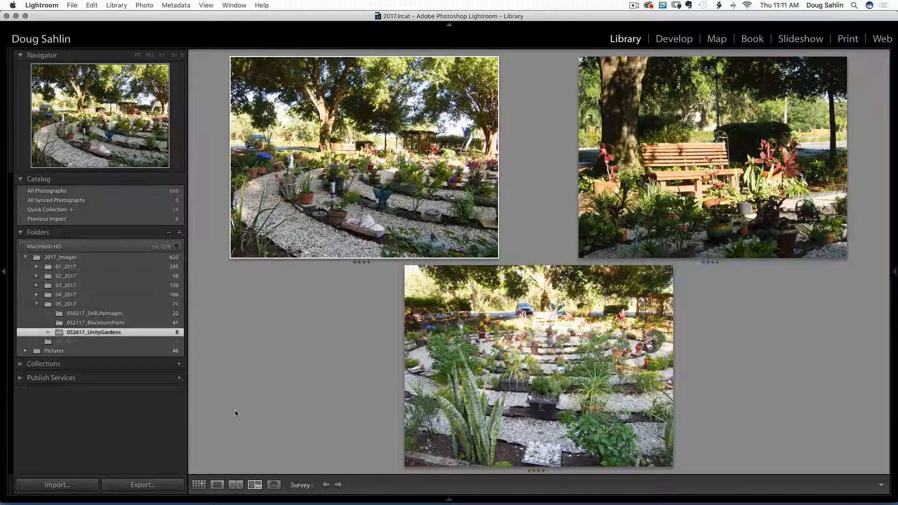
key("F8")
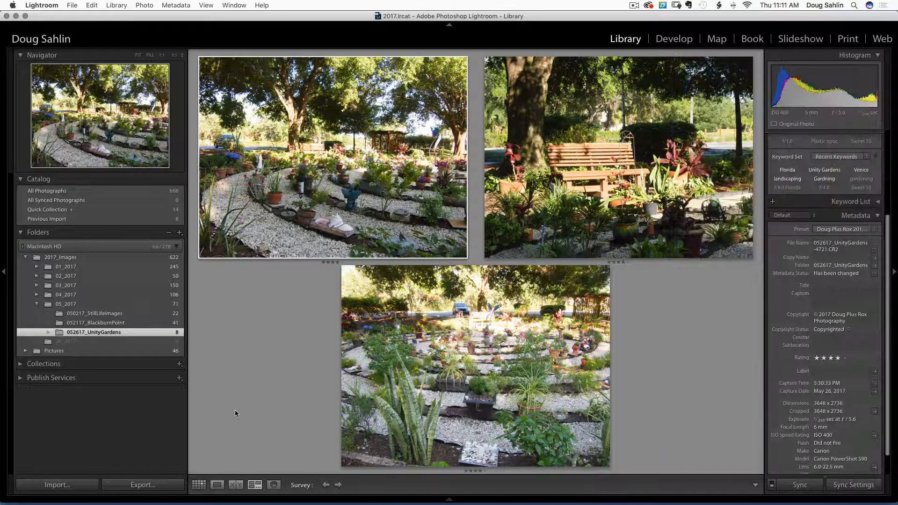
key("Tab")
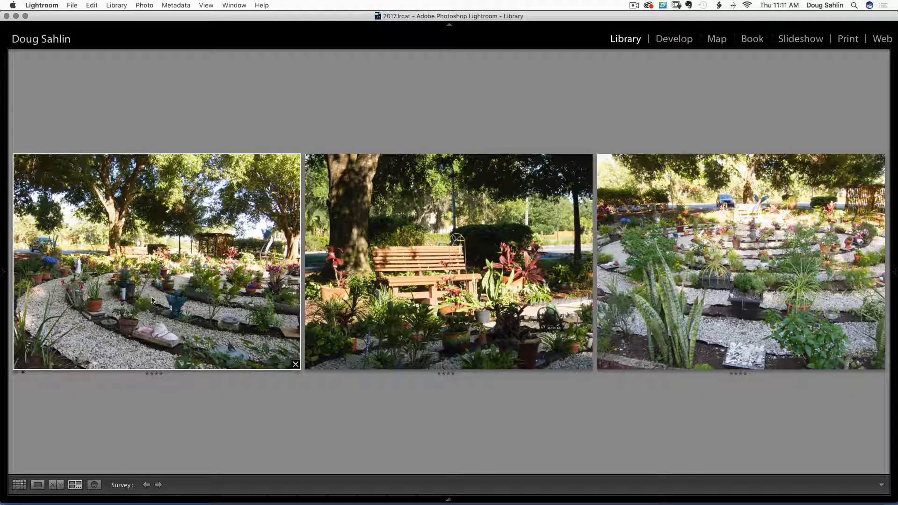
- Rate the curved gravel path photo 5 stars and remove the wooden bench photo from the survey
key("5")
left_click(587, 365)
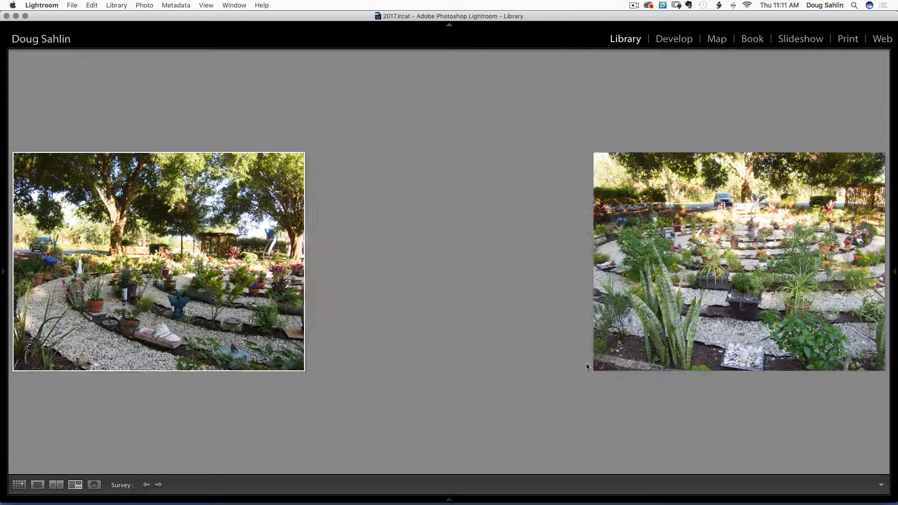